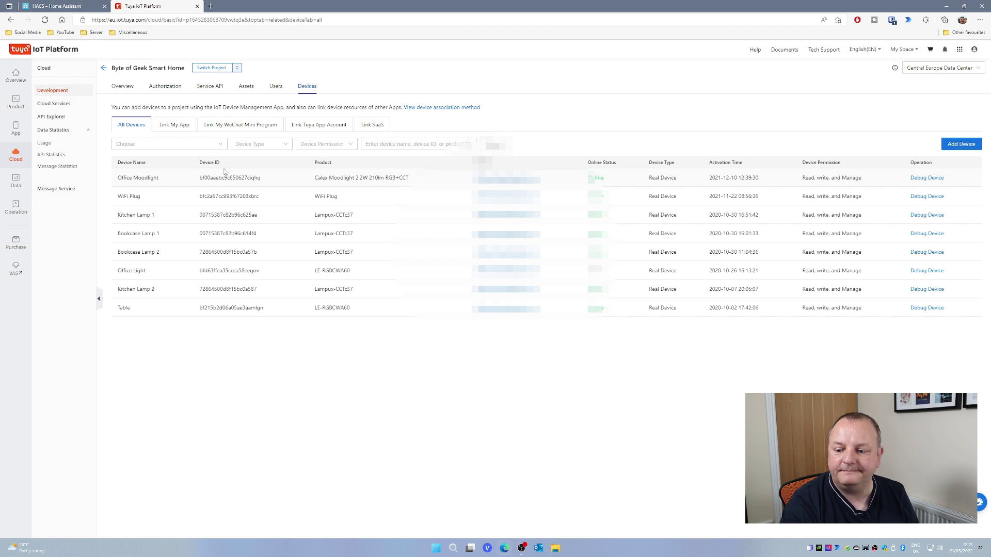
double_click(227, 178)
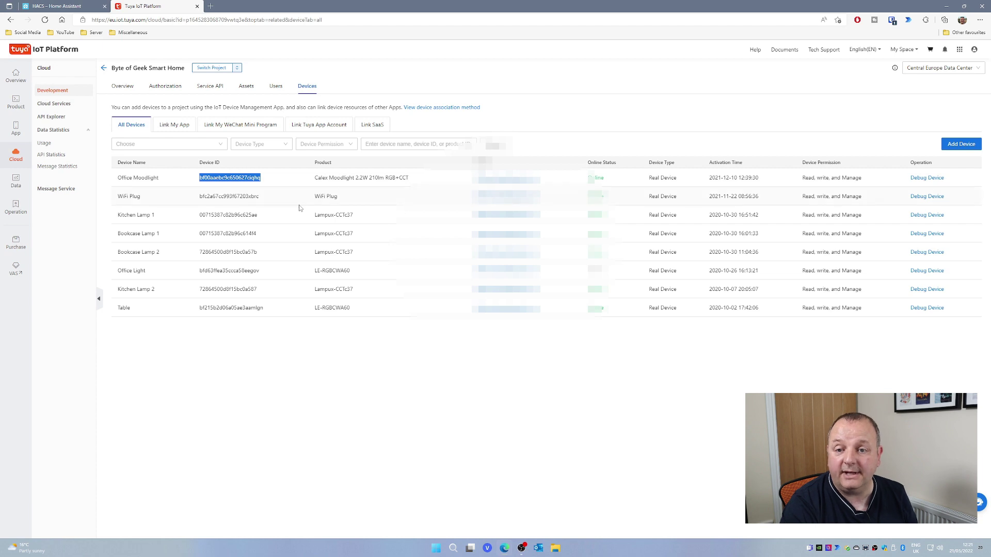
click(51, 117)
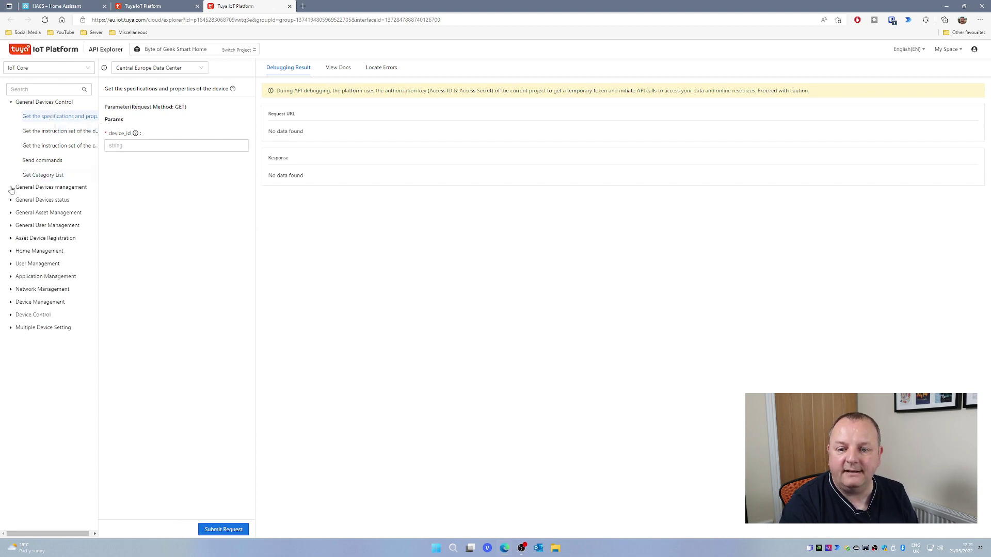
click(11, 188)
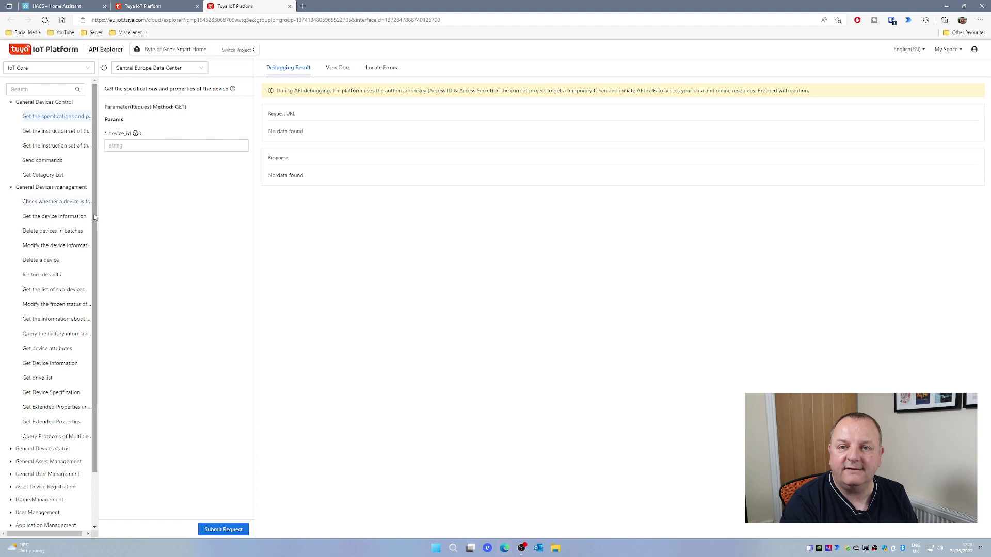
click(50, 364)
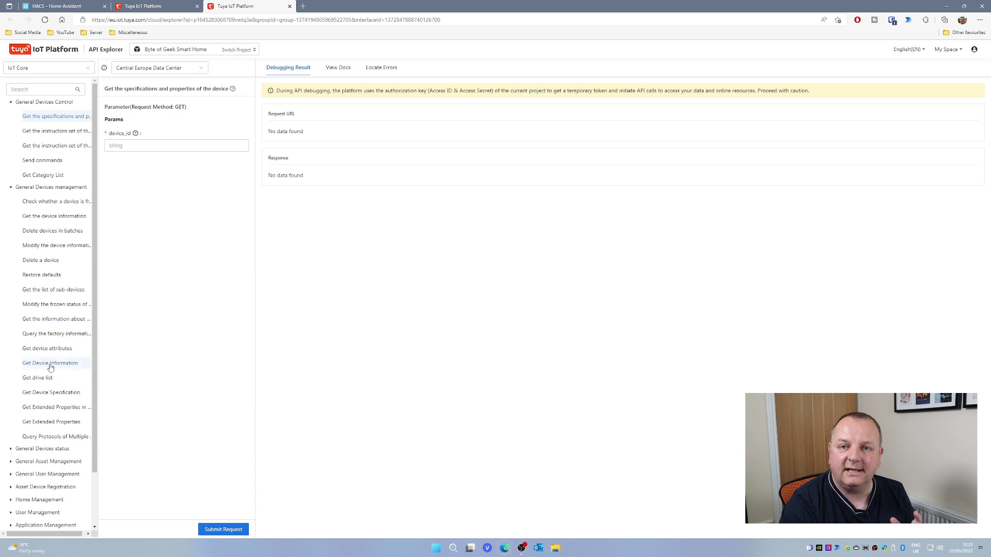
click(118, 146)
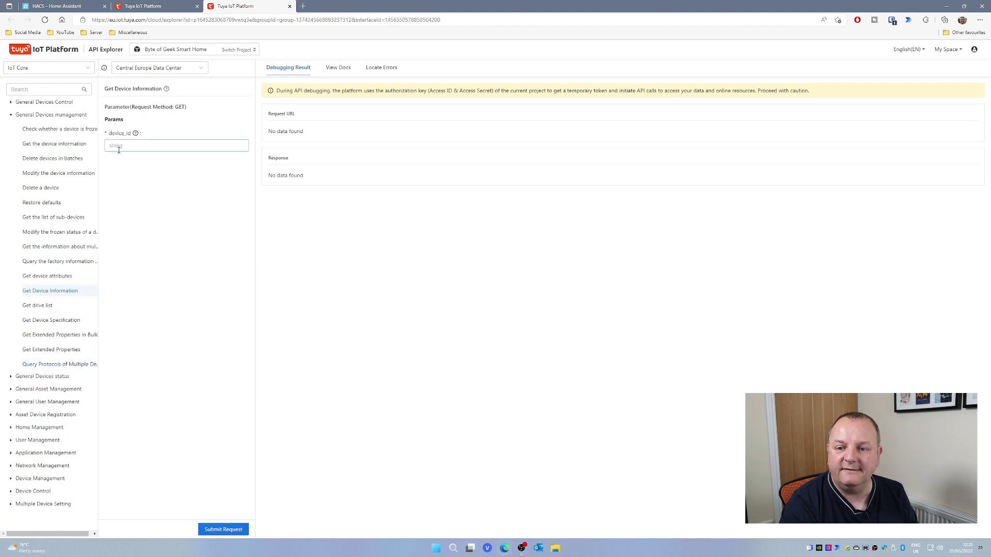
click(136, 186)
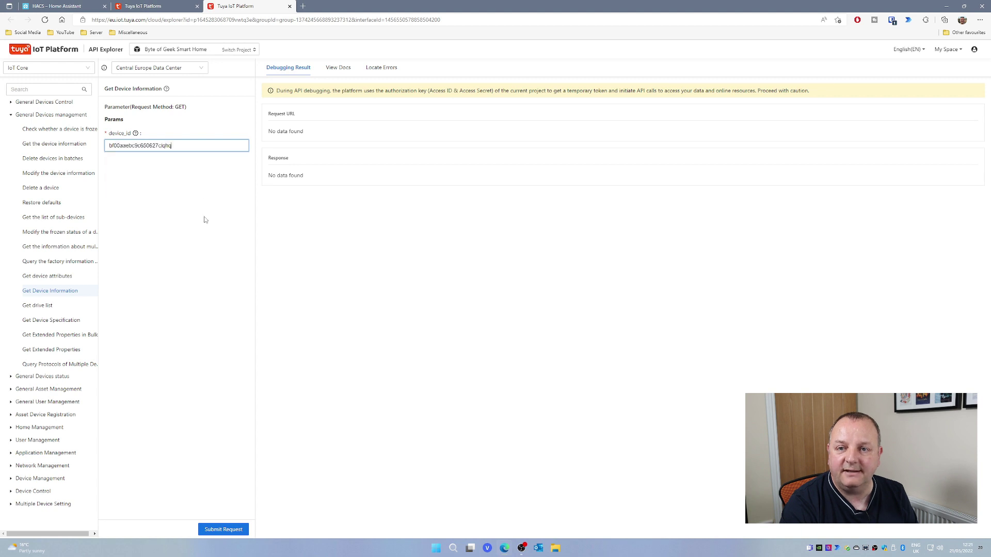
click(228, 530)
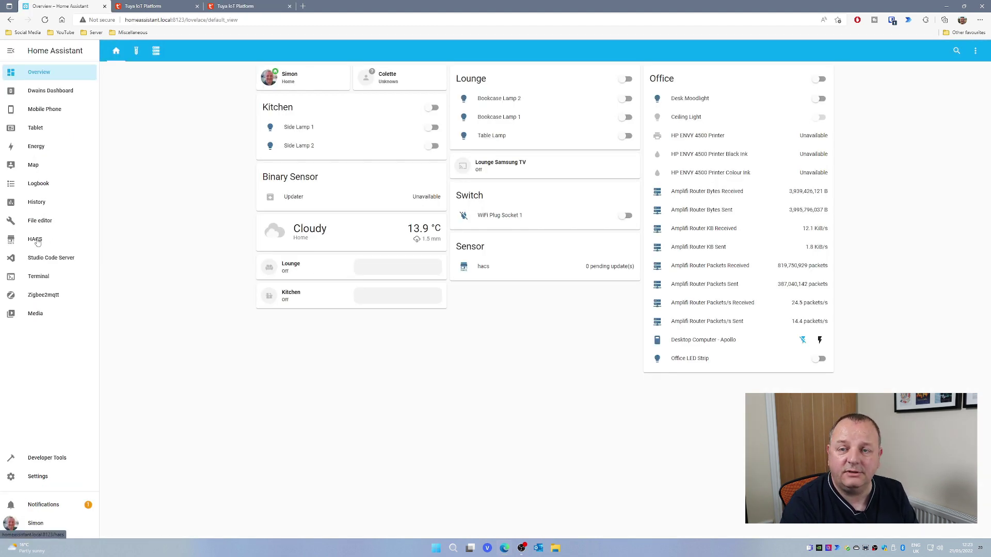
Switch to Home Assistant, search the HACS integration repositories for "local" and open the Local Tuya repository.
click(36, 240)
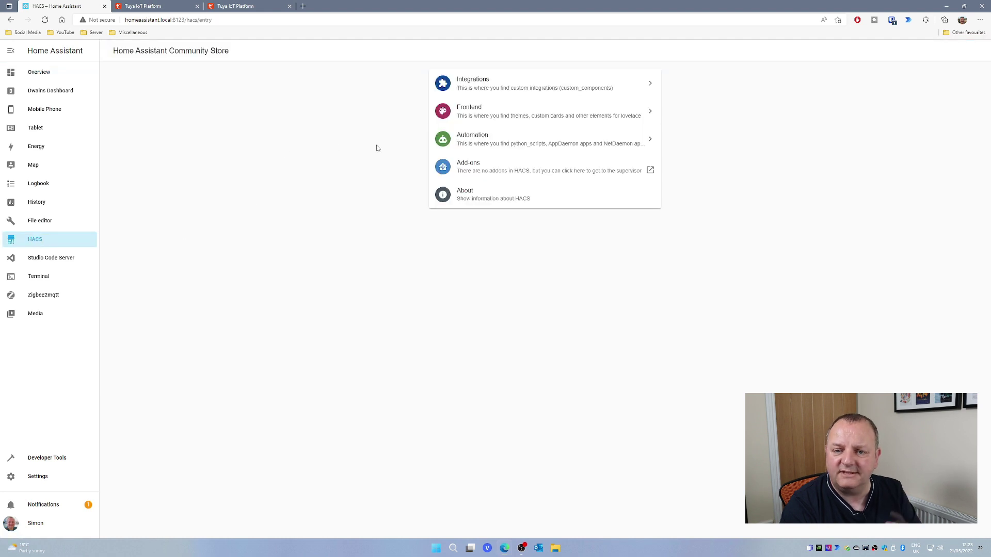
click(505, 85)
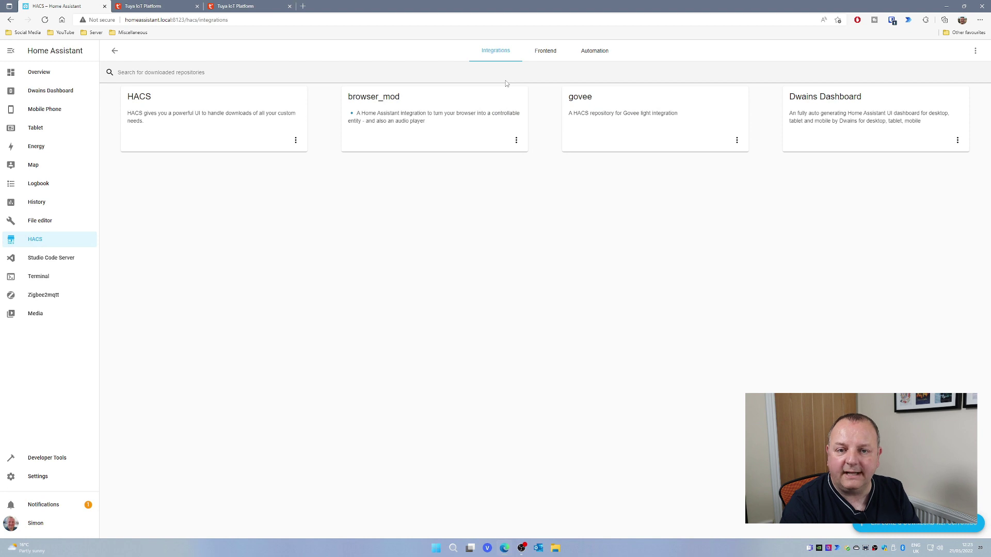
click(925, 525)
click(429, 128)
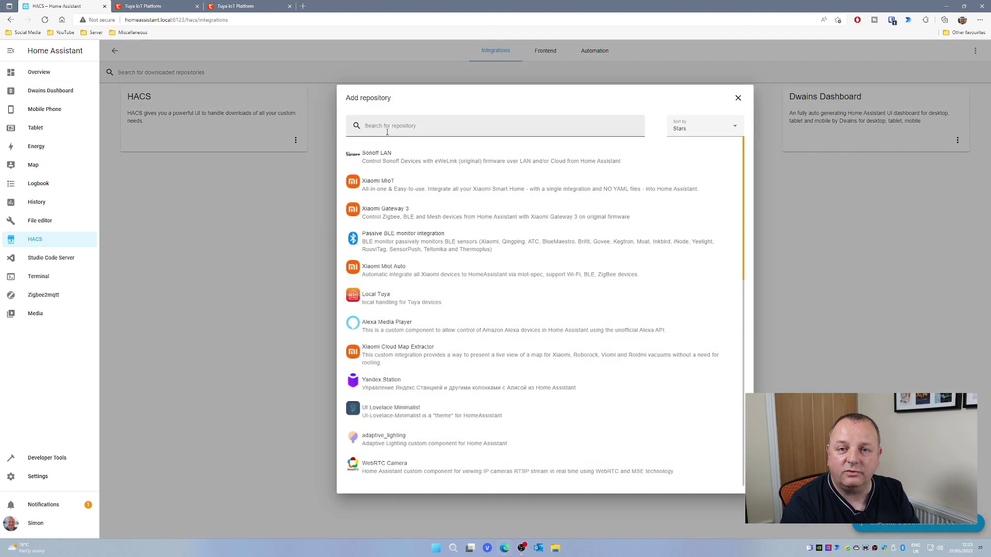
text(local)
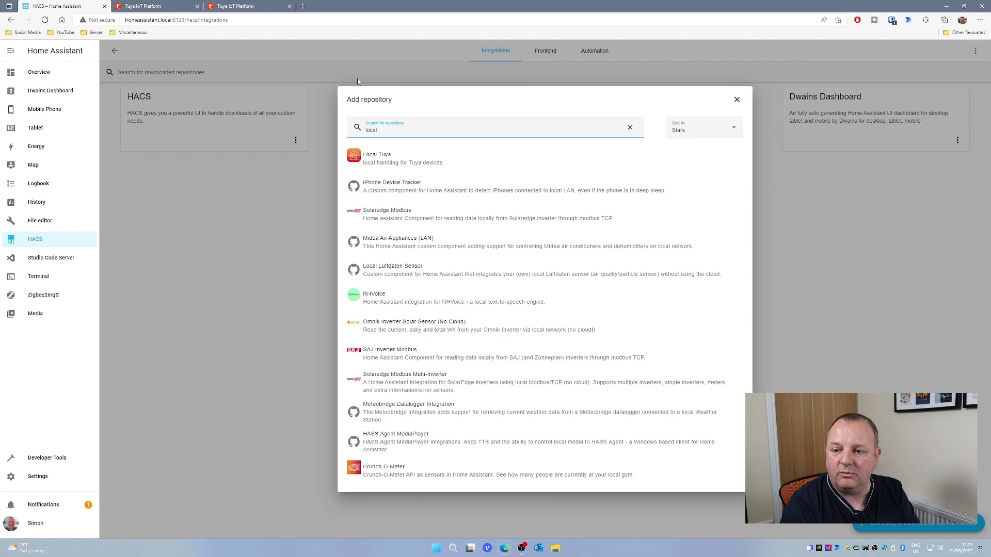
click(406, 164)
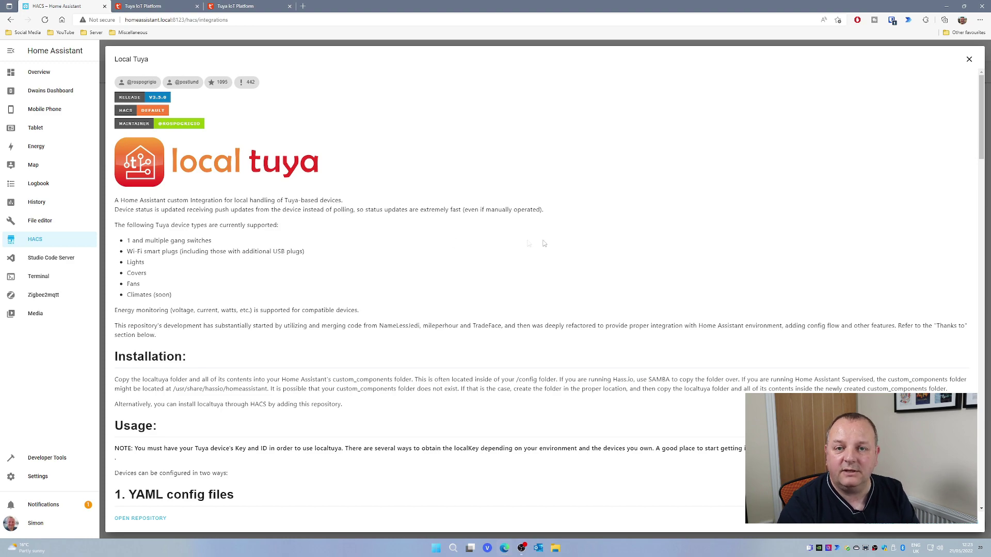
Review the Local Tuya documentation and download version v3.5.0 of the integration.
scroll(617, 226, down, 5)
scroll(617, 226, down, 3)
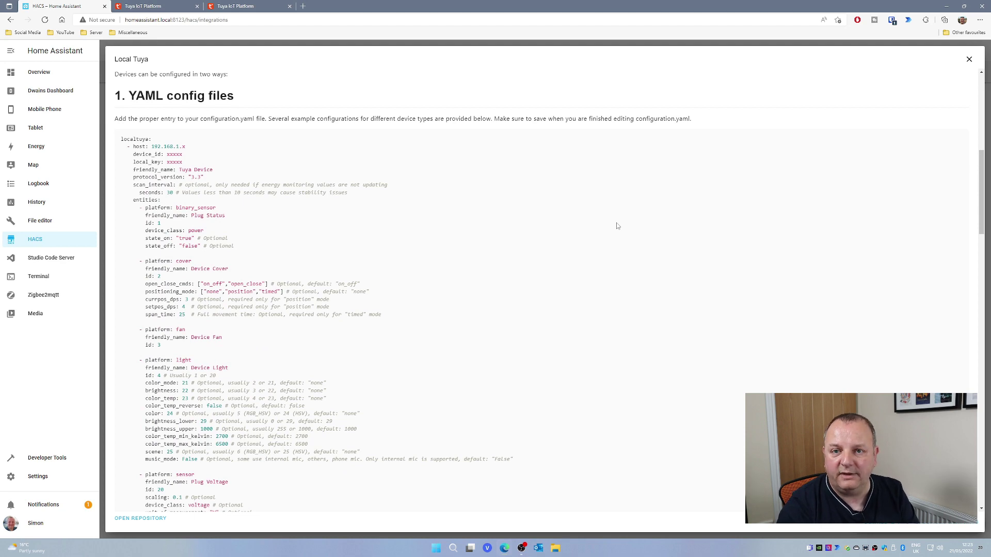
scroll(617, 226, down, 5)
scroll(617, 226, down, 4)
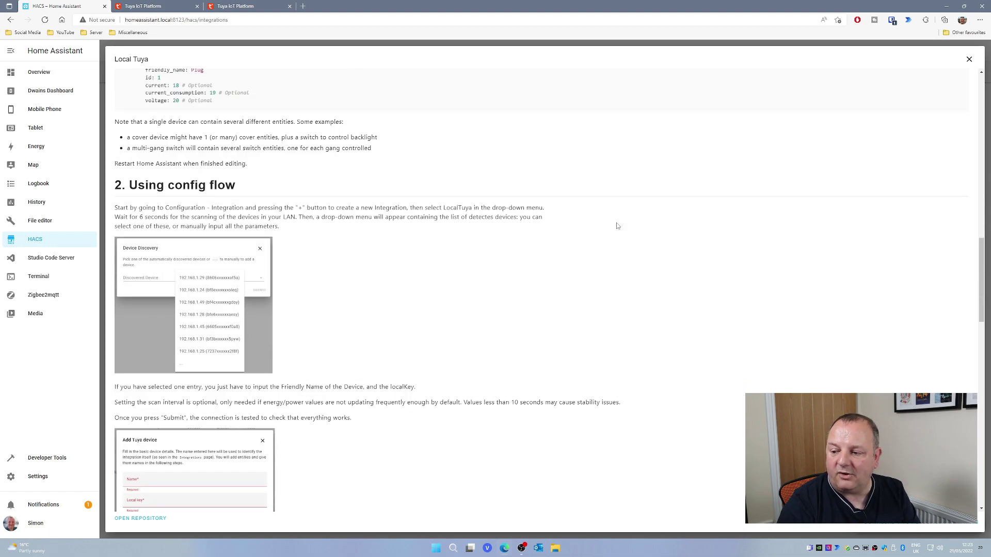
scroll(617, 226, up, 15)
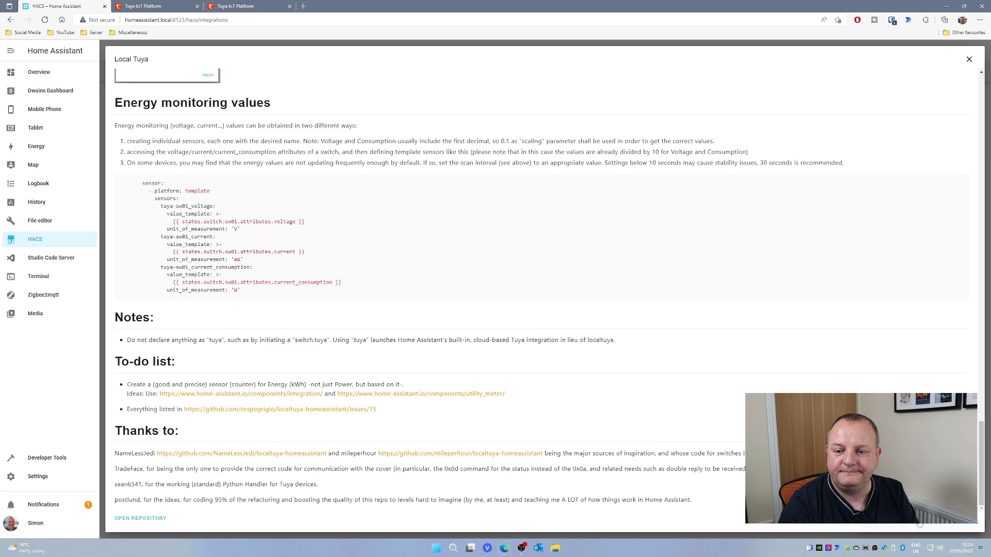
click(955, 518)
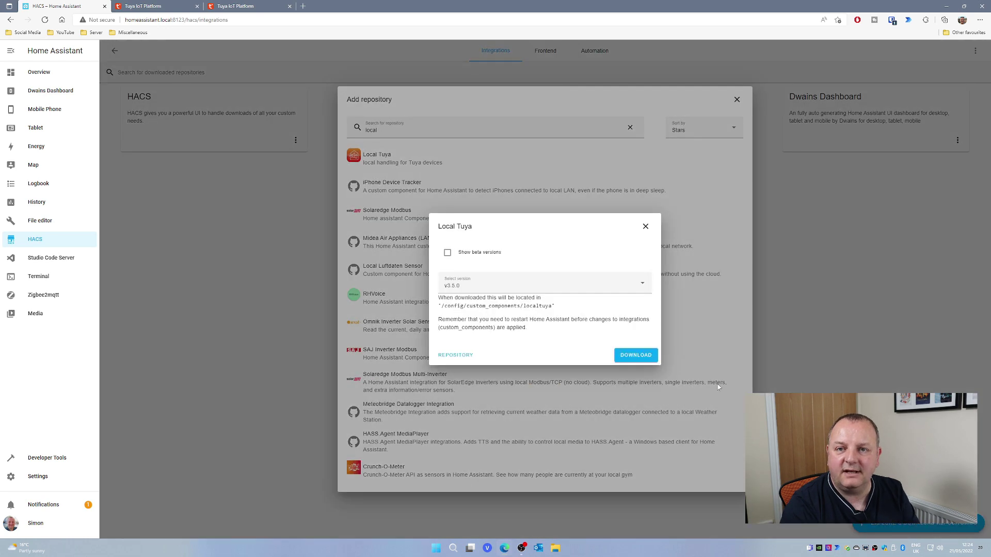
click(652, 361)
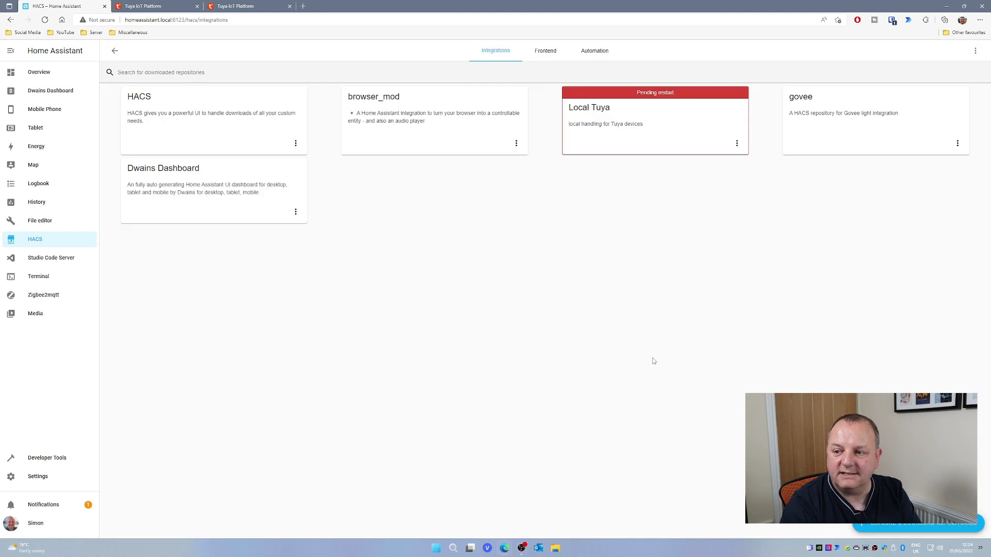
Restart Home Assistant from the system settings and check the Local Tuya entry among the HACS integrations.
click(33, 478)
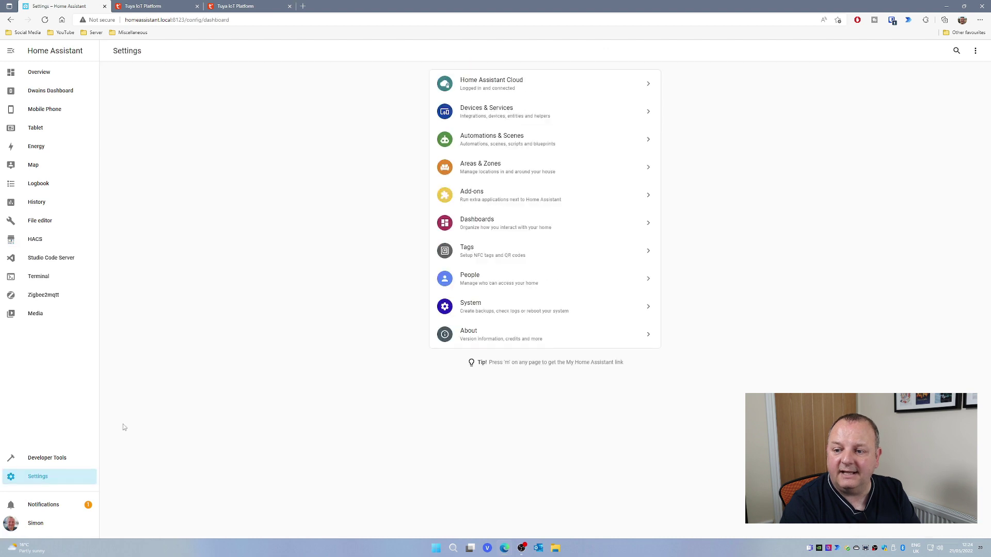
click(510, 307)
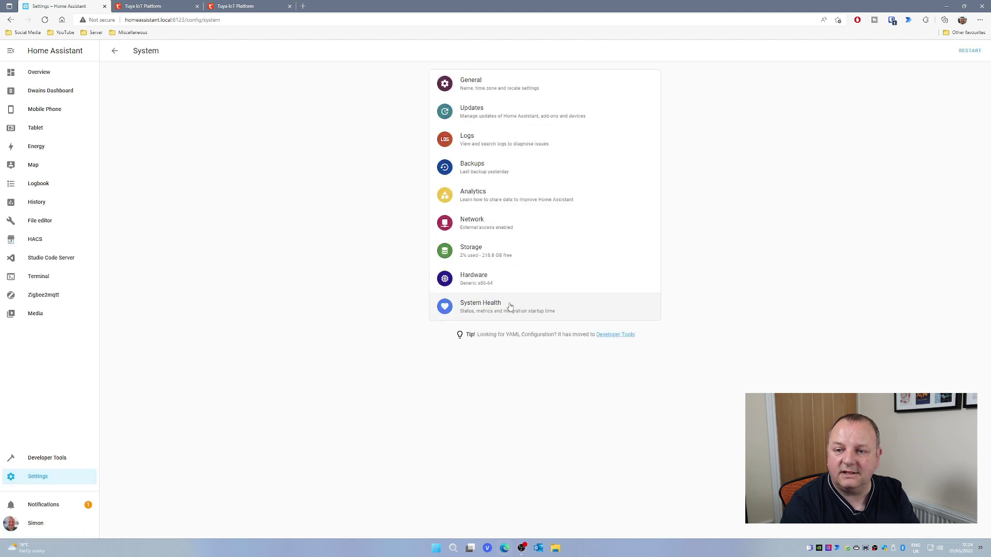
click(970, 51)
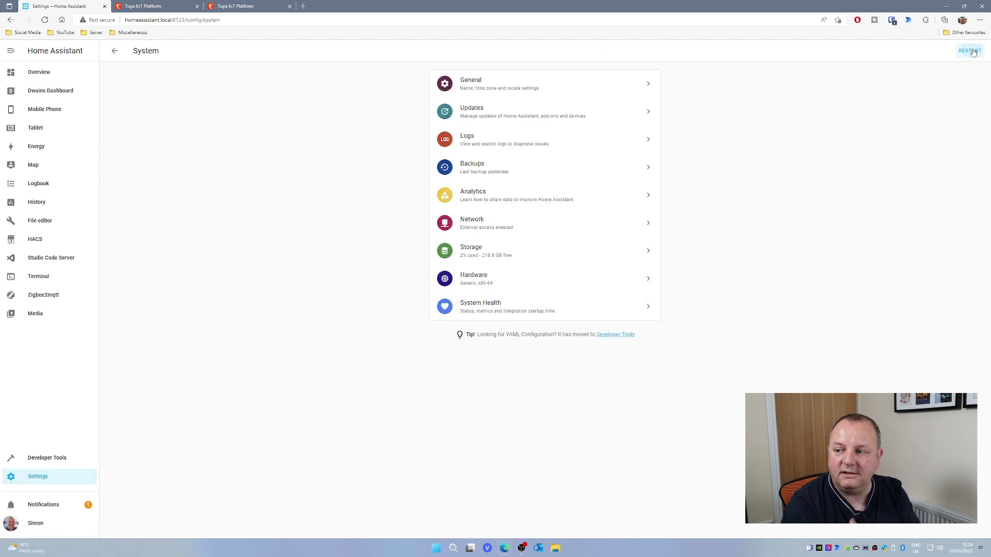
click(593, 325)
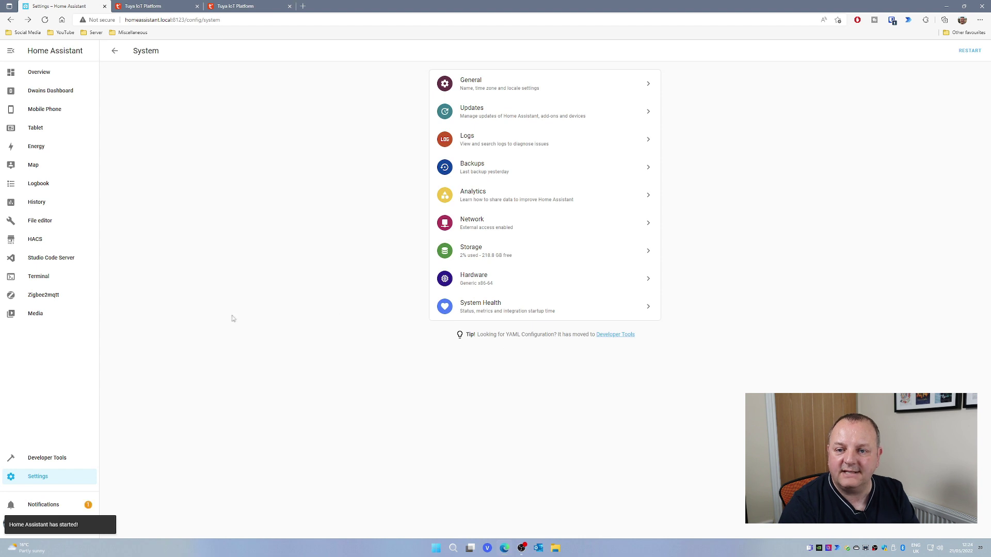
click(62, 239)
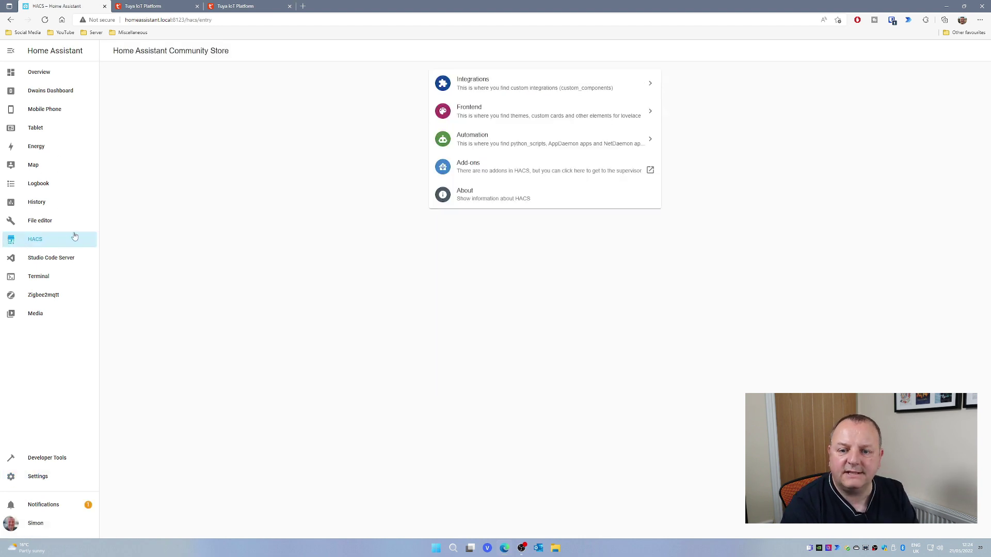
click(466, 96)
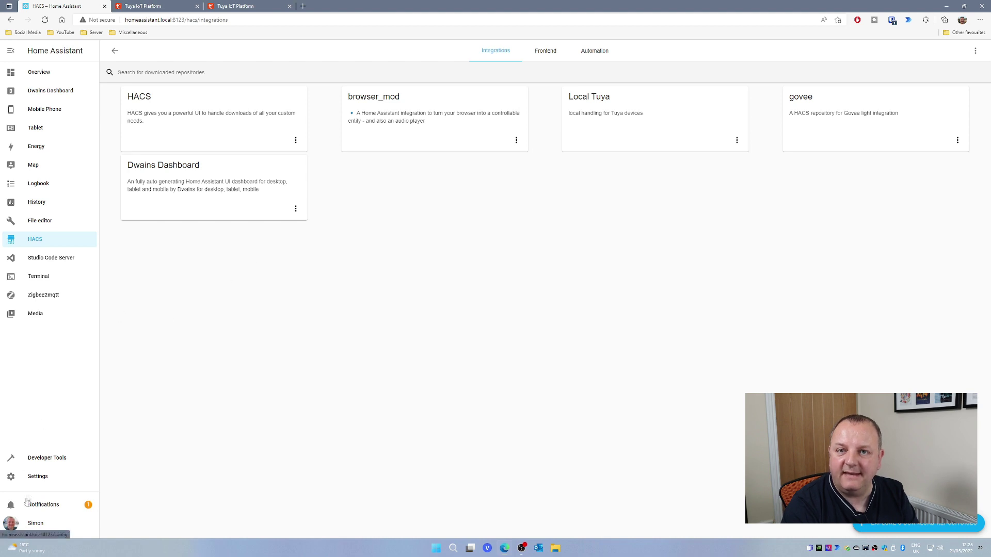
Start setting up a new LocalTuya integration under Devices & Services, searching for "local".
click(38, 476)
click(519, 115)
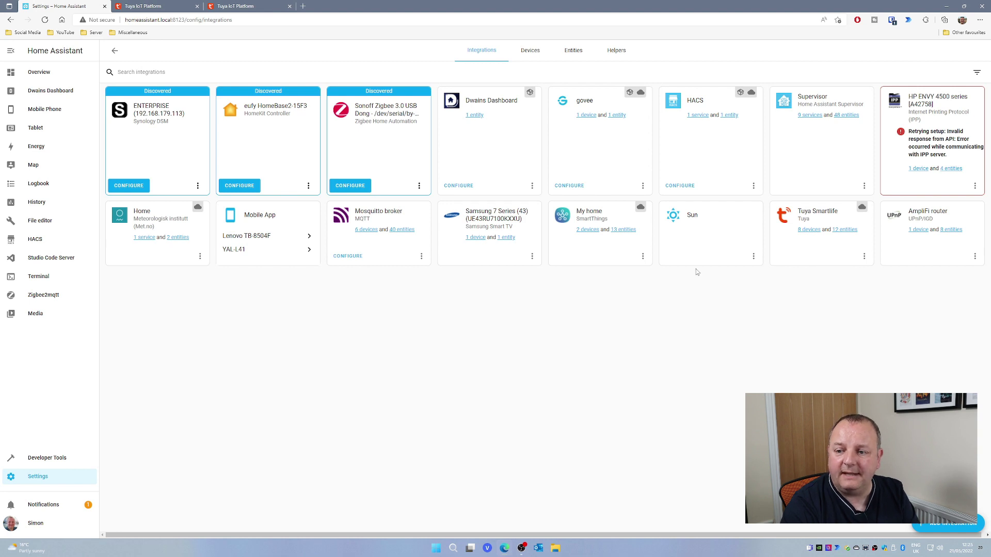
click(948, 523)
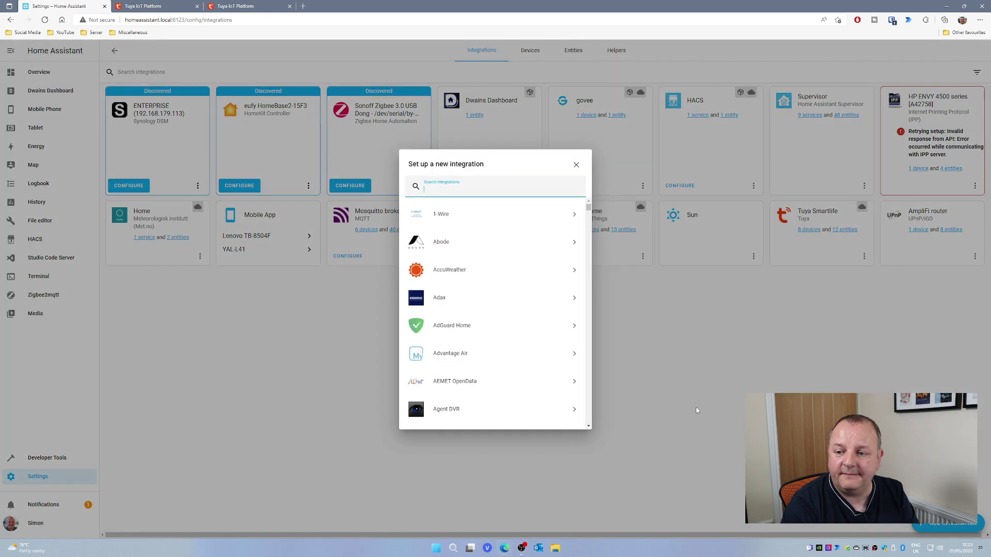
text(local)
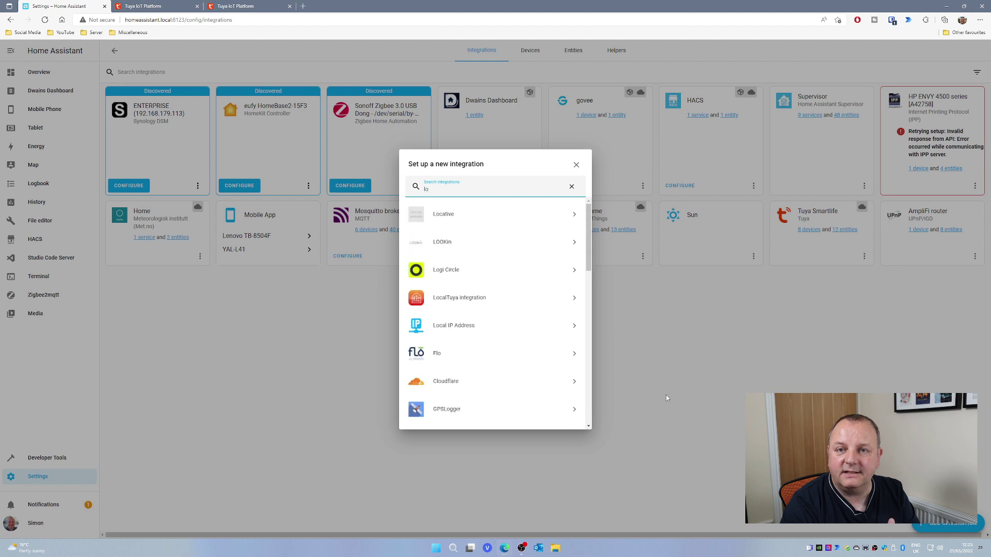
click(503, 214)
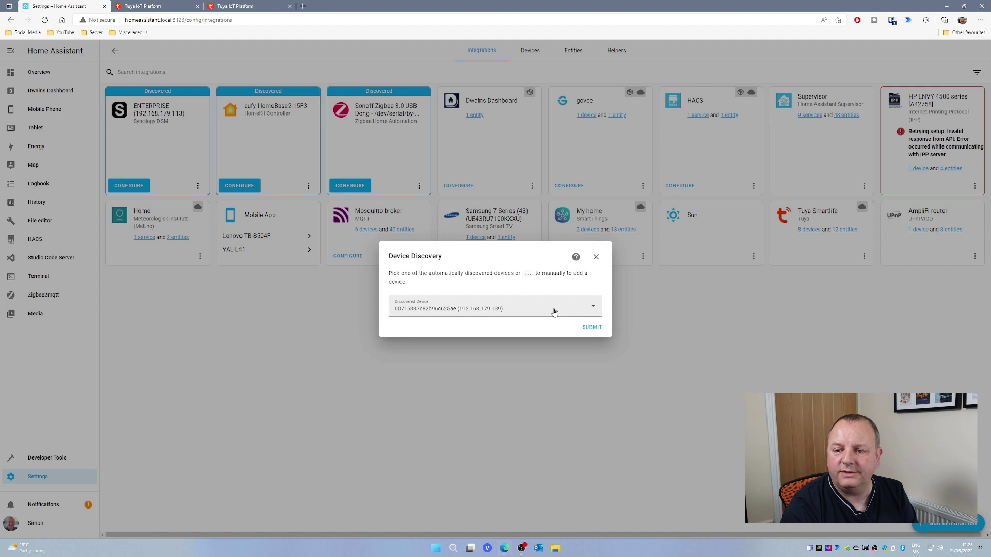
click(555, 312)
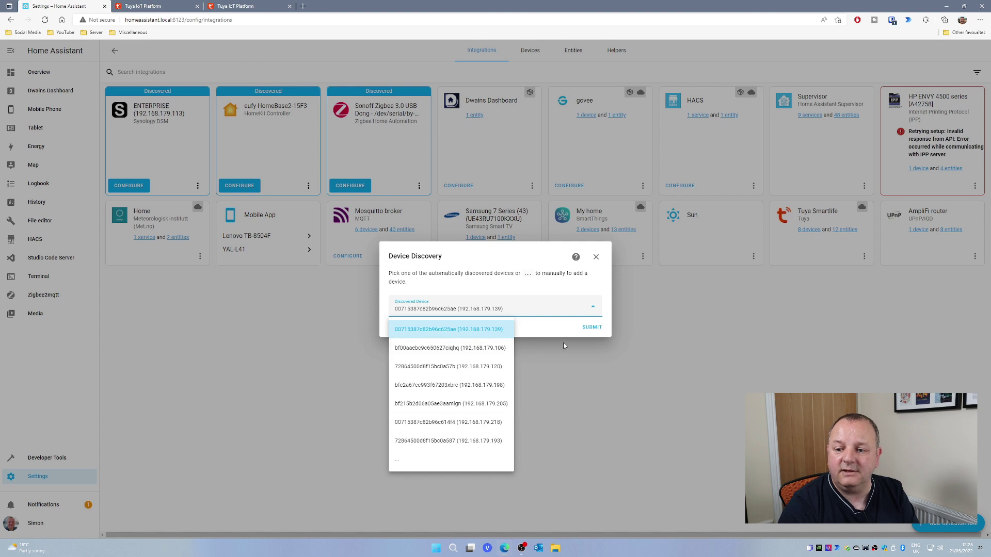
click(172, 7)
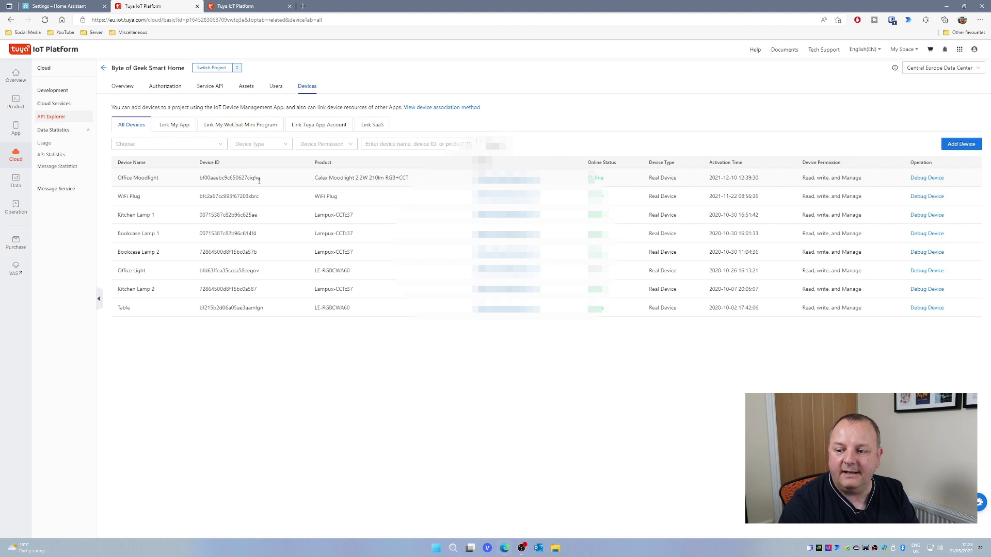
click(76, 7)
click(463, 352)
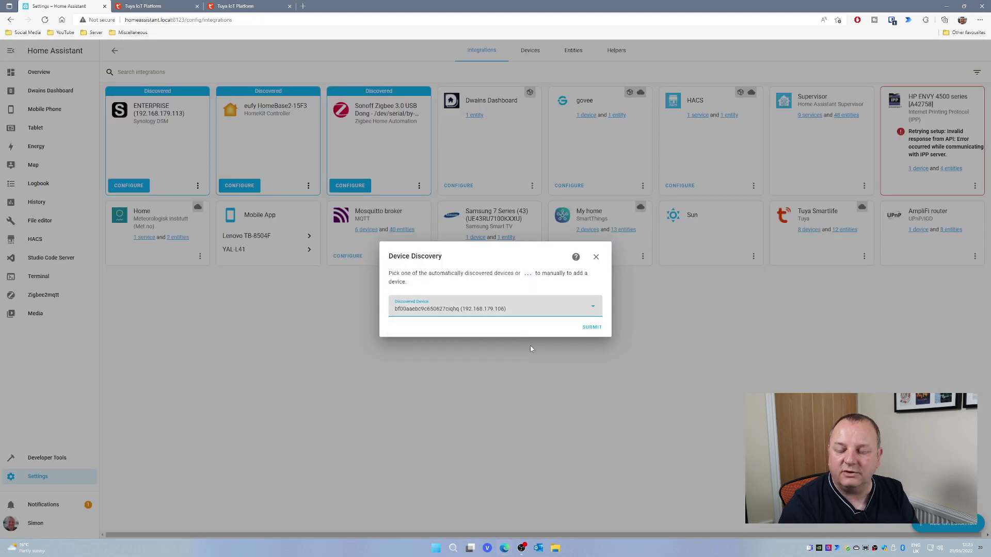
click(587, 330)
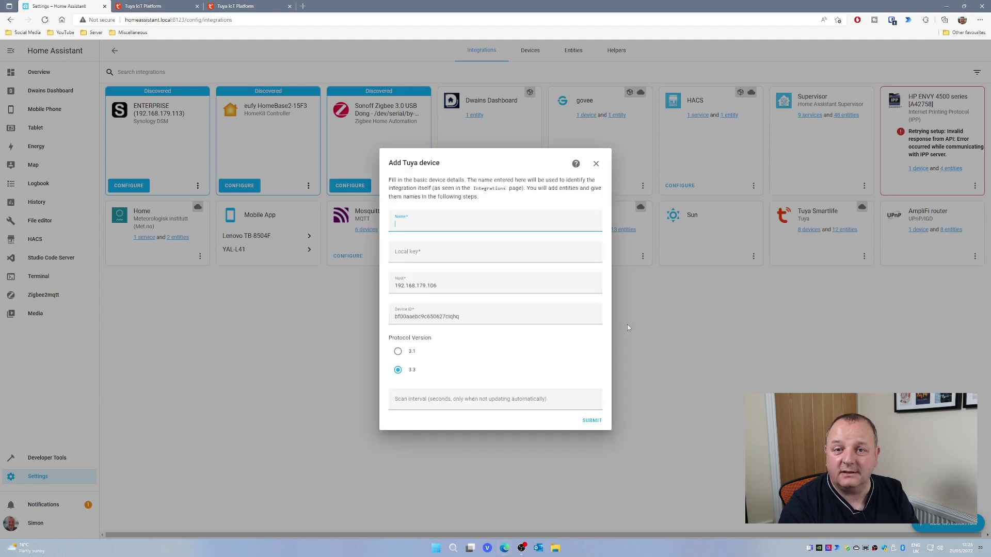
Name the new Tuya device "Local Tuya Mood Light".
text(Local)
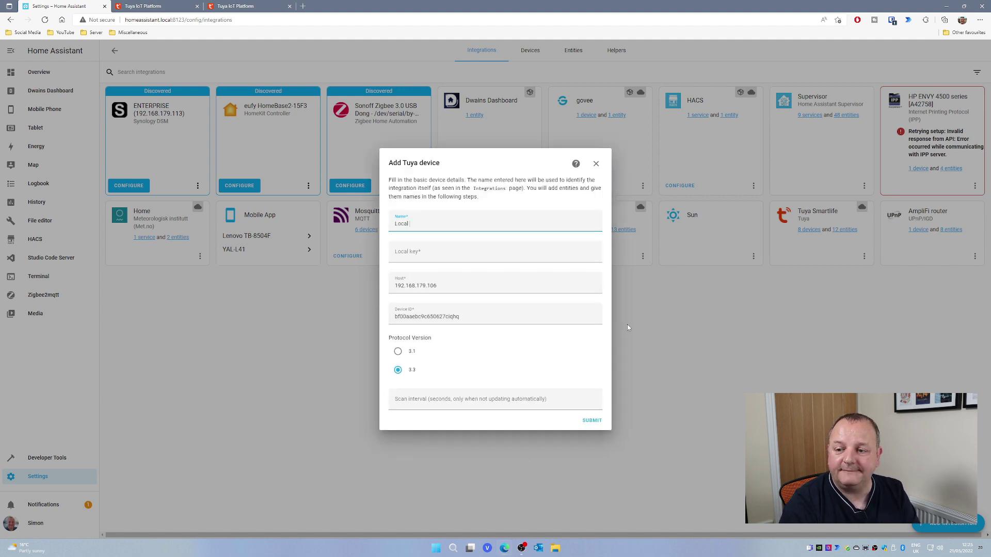
text( Tuya)
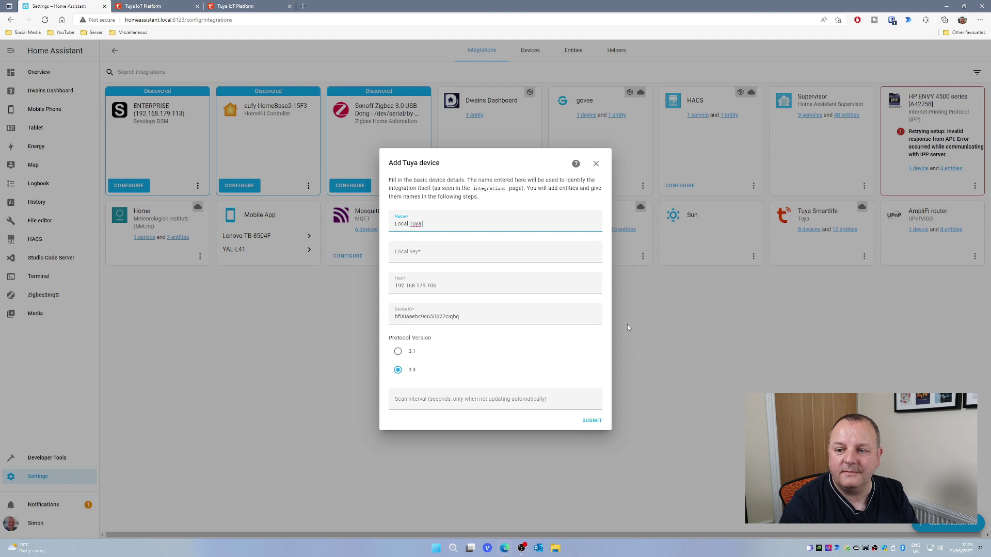
text( Mood)
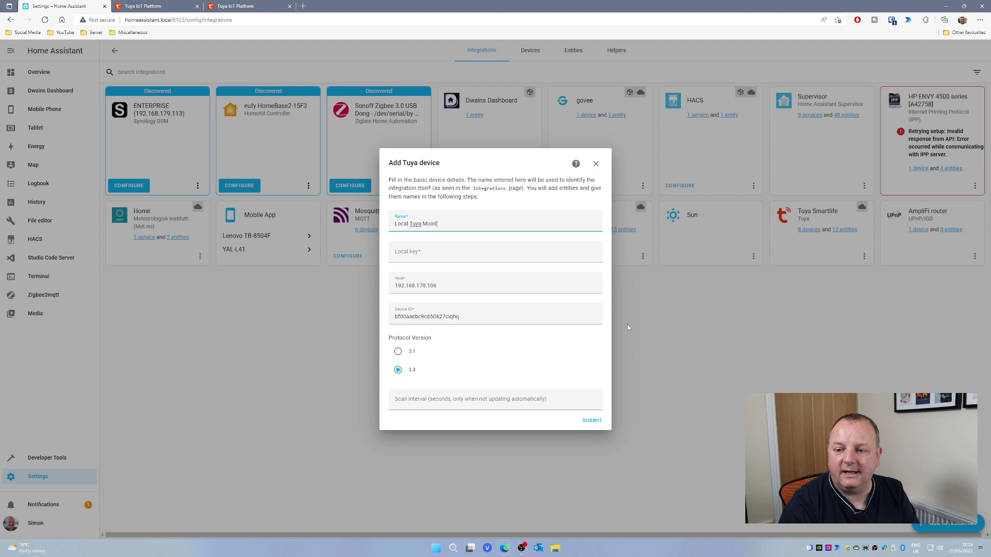
text( Light)
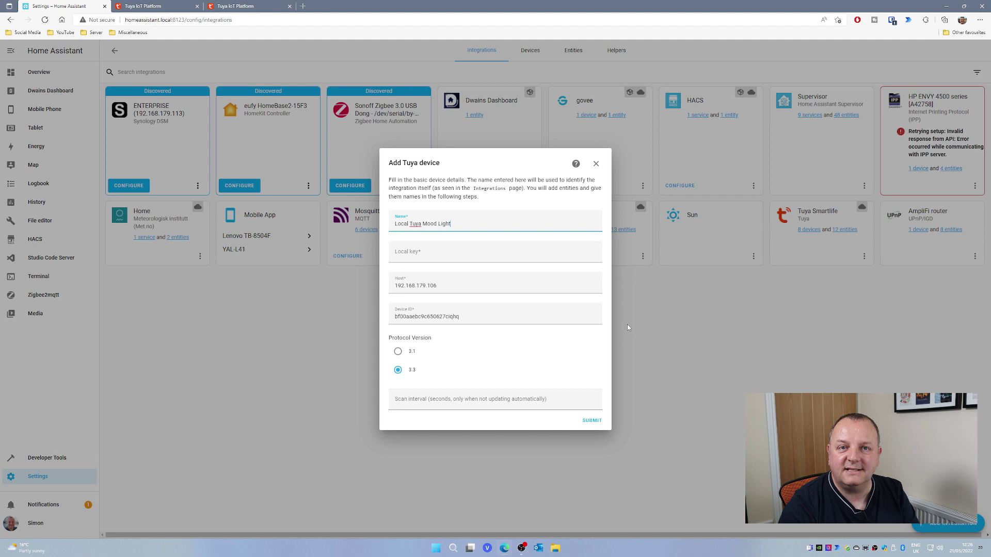
Paste the device's local key into the Add Tuya device form and submit the device details with protocol version 3.3.
click(447, 249)
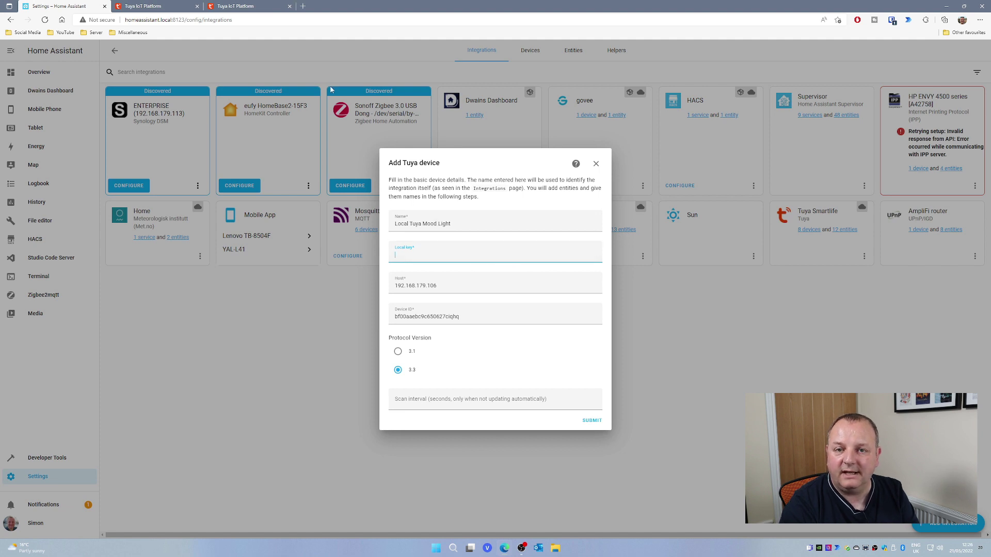
key(ctrl+v)
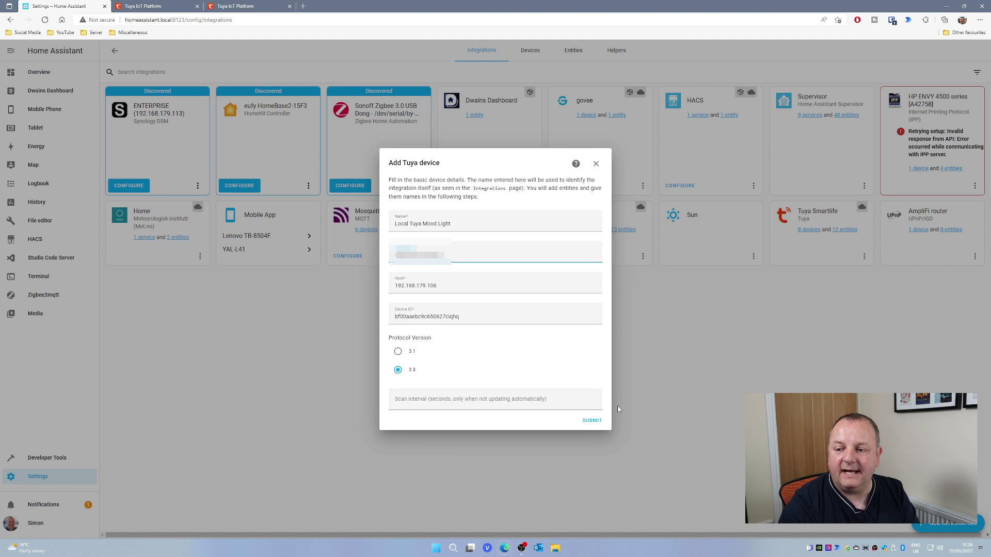
click(592, 421)
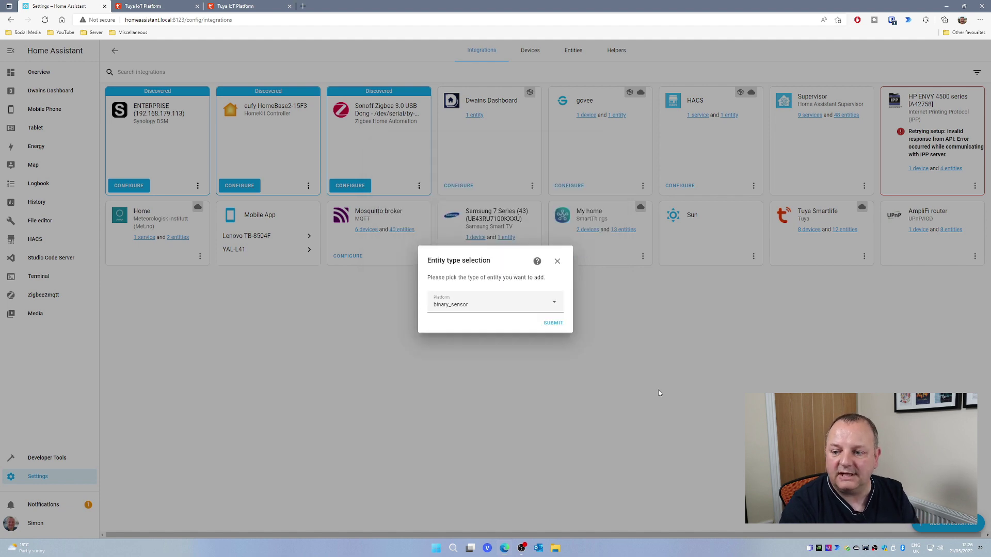
Choose light as the platform for the device's new entity and submit the entity type.
click(555, 312)
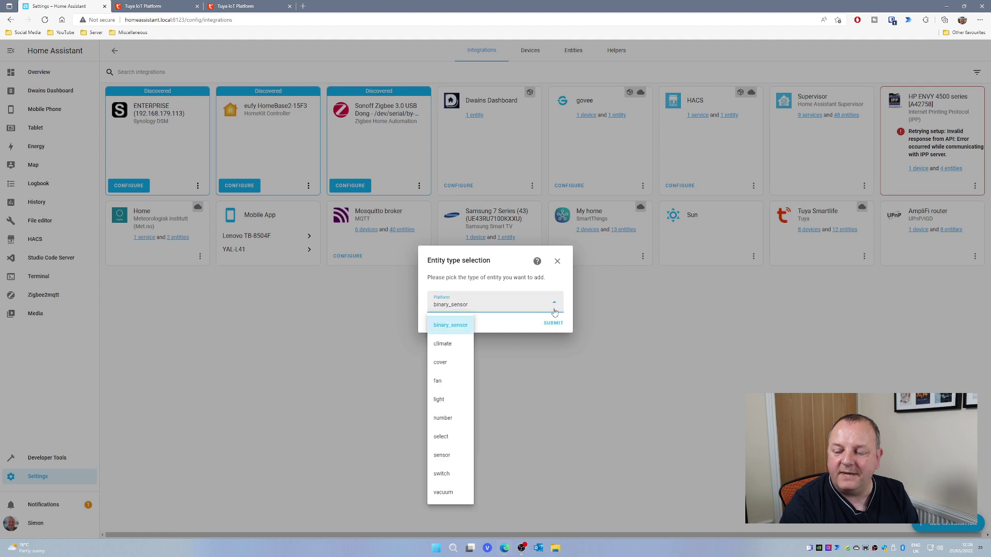
click(459, 399)
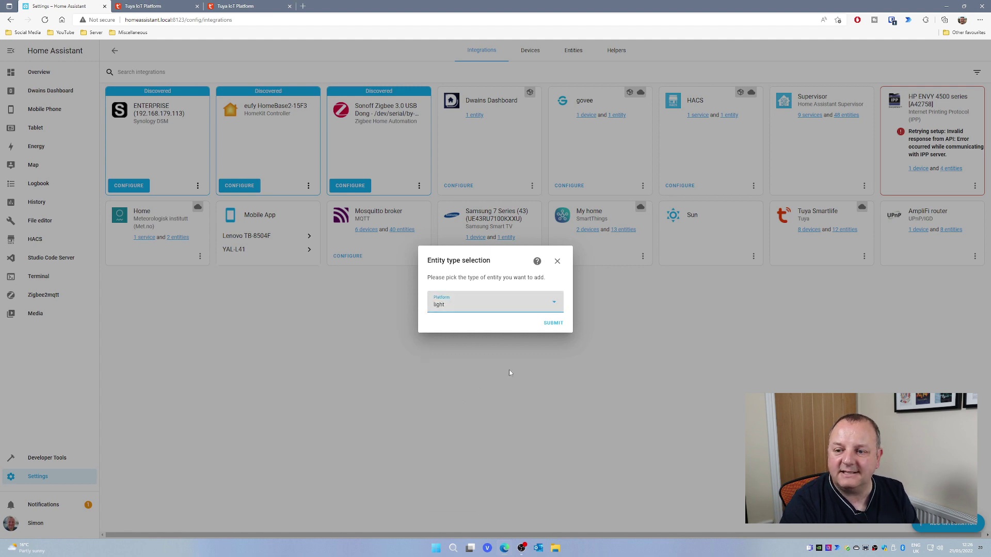
click(553, 323)
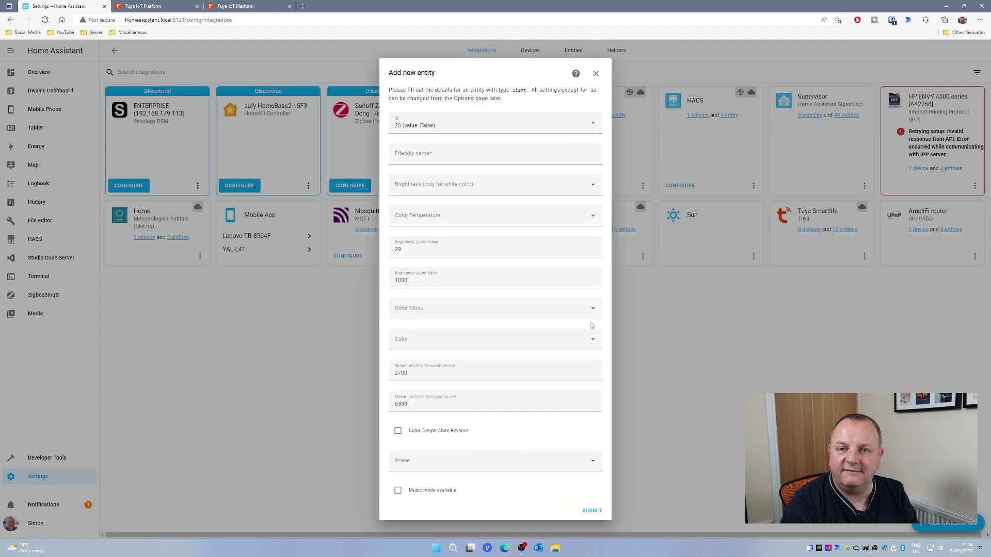
Give the light entity the friendly name "Local Tuya Mood Light", enable Music mode available, and submit it.
click(477, 161)
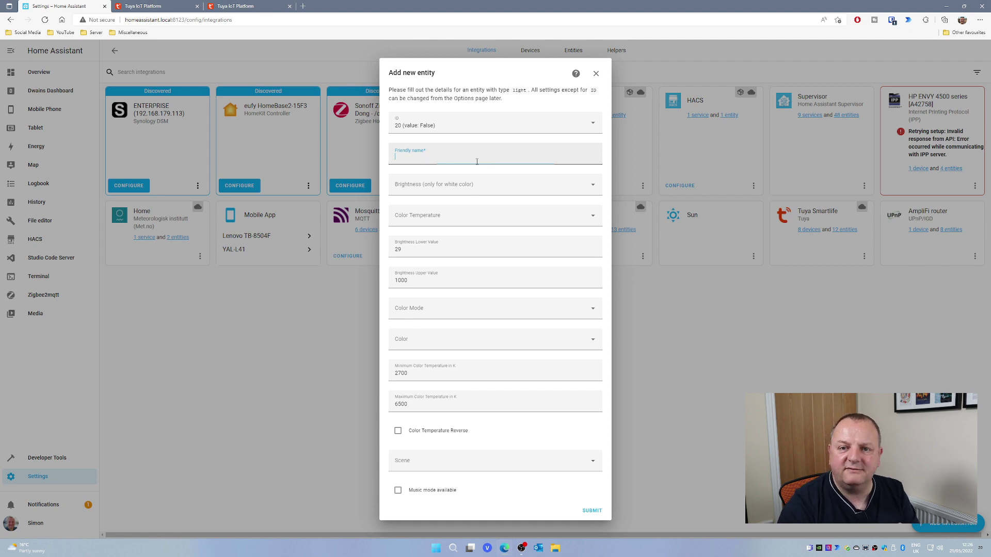
text(Local Tuya Mood Light)
click(593, 185)
click(593, 184)
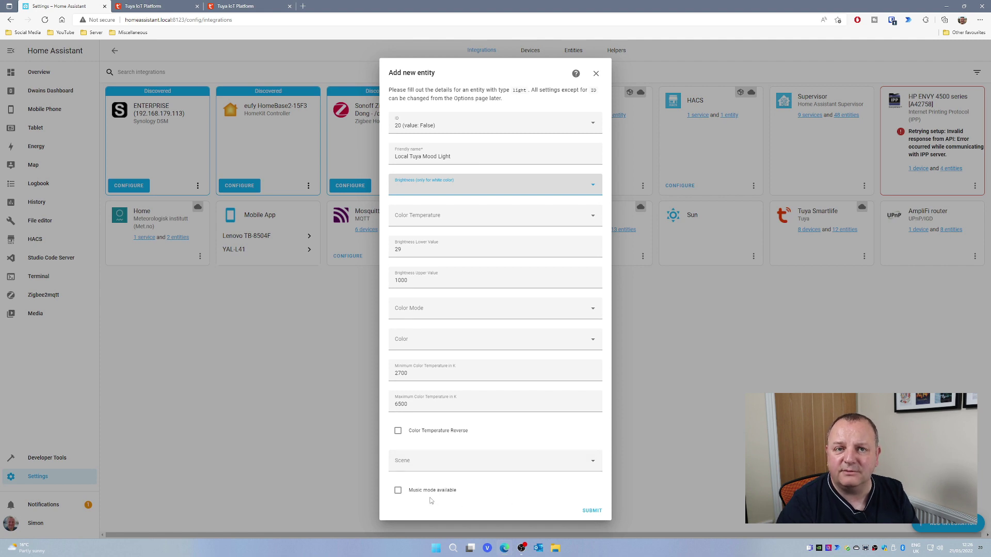
click(398, 490)
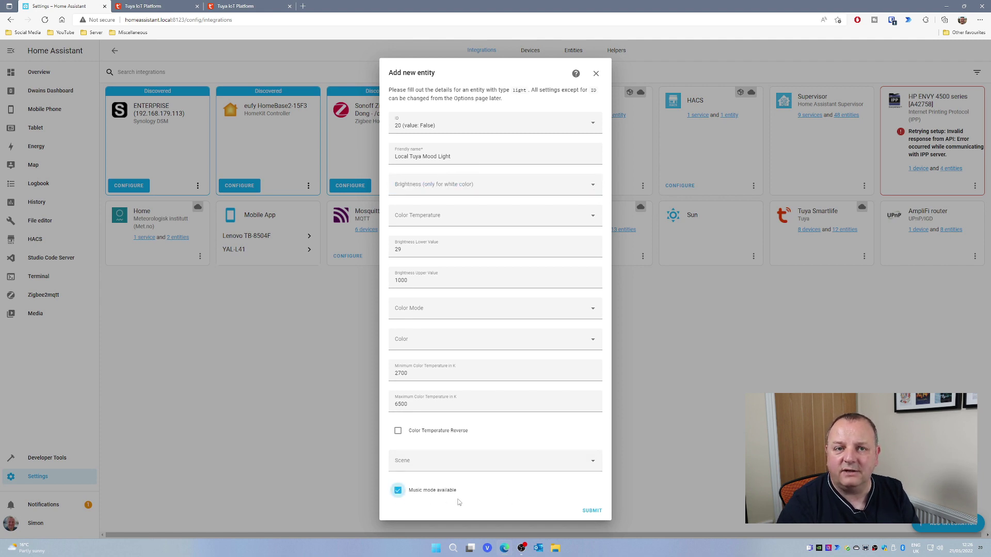
click(592, 511)
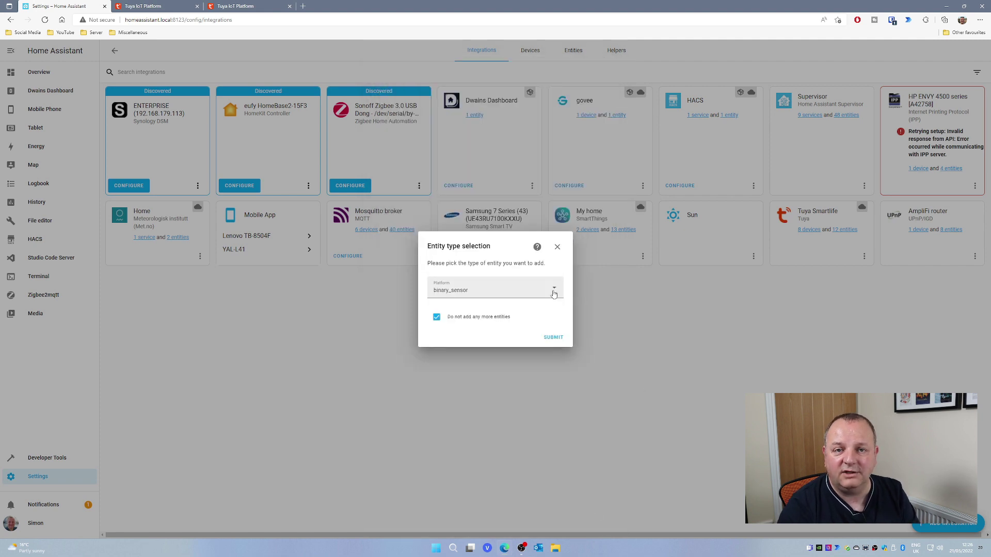
Complete the setup without adding more entities and assign the Local Tuya Mood Light to the Office area.
click(553, 339)
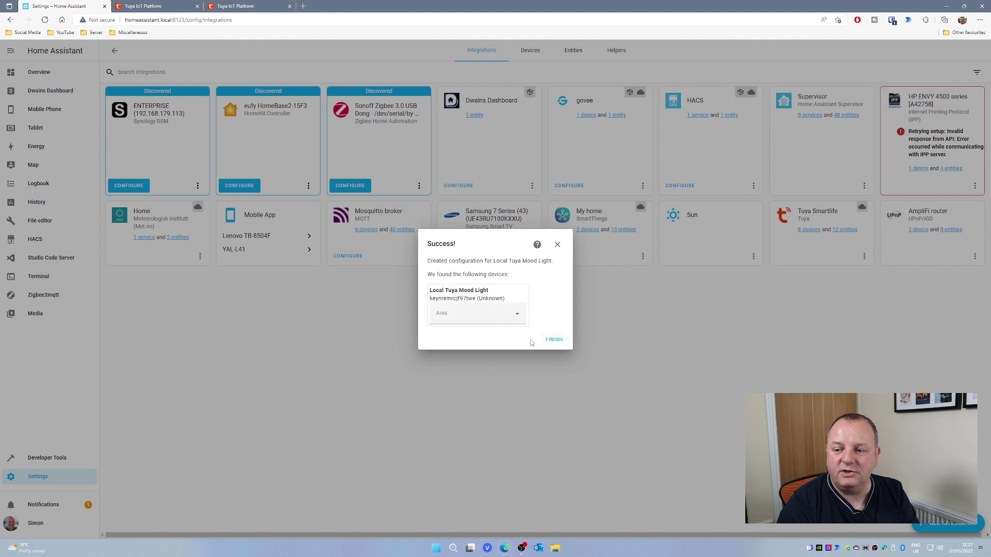
click(516, 321)
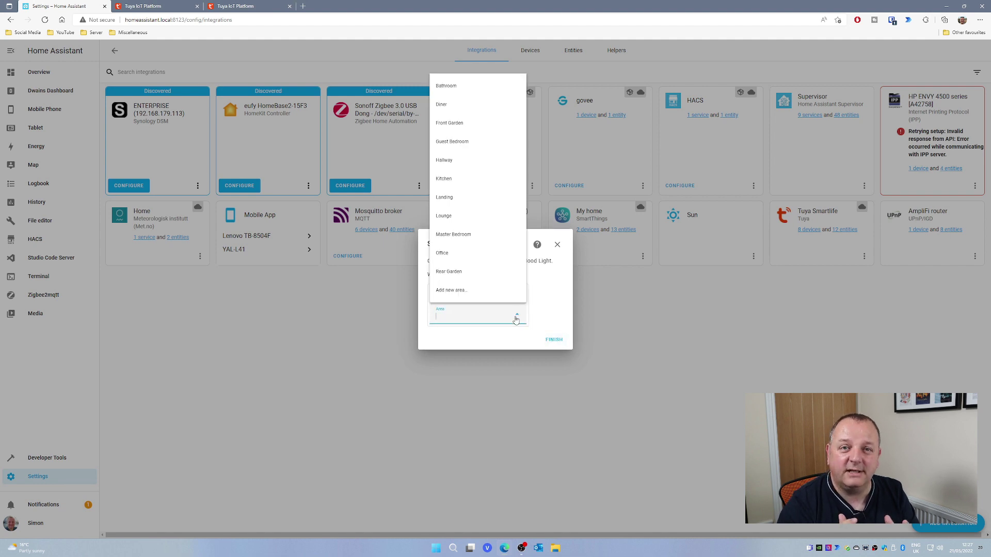
click(469, 255)
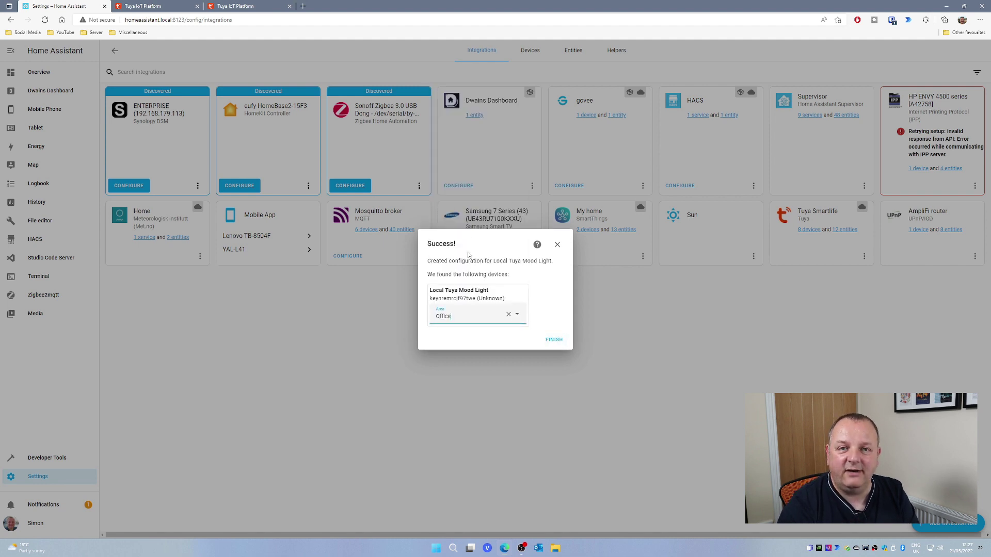
click(554, 340)
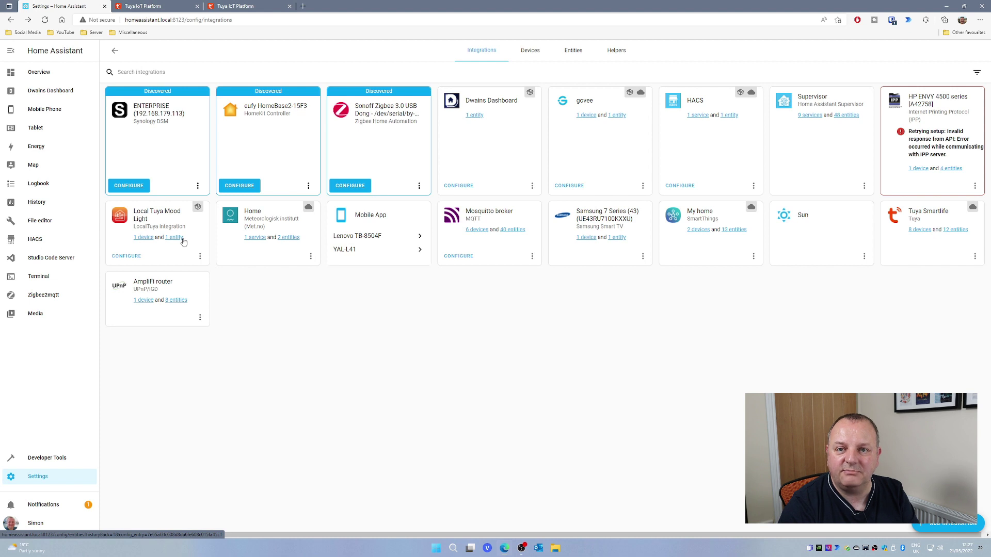
click(142, 239)
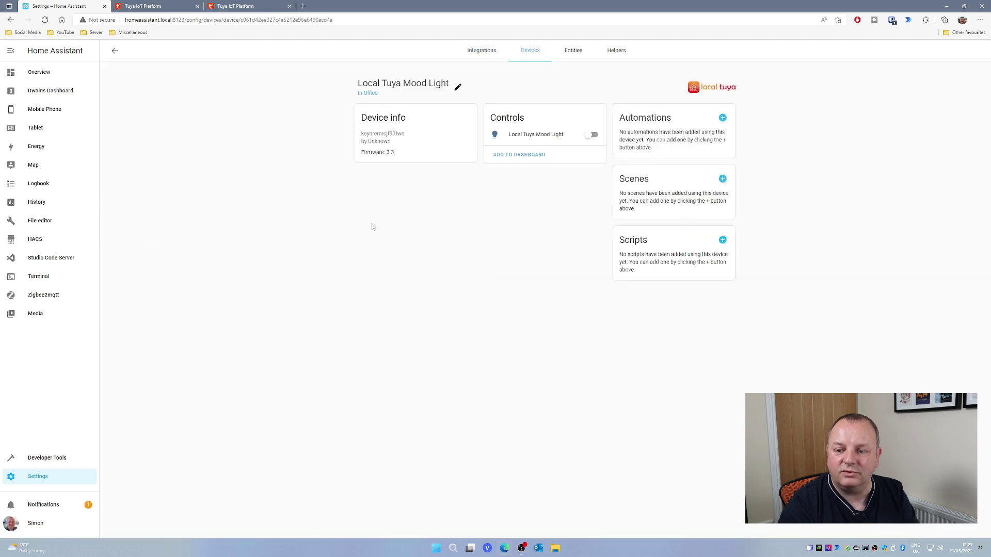
click(592, 138)
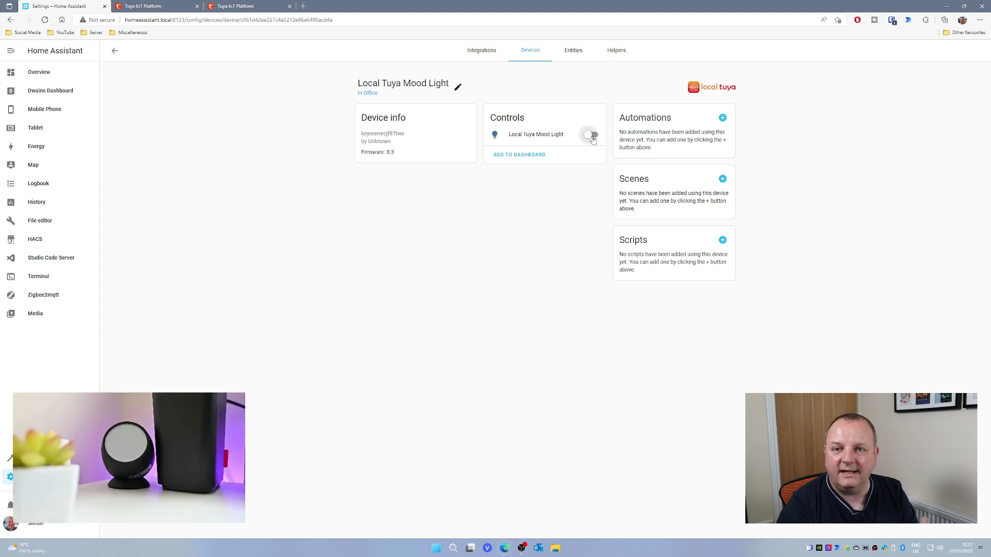
click(592, 136)
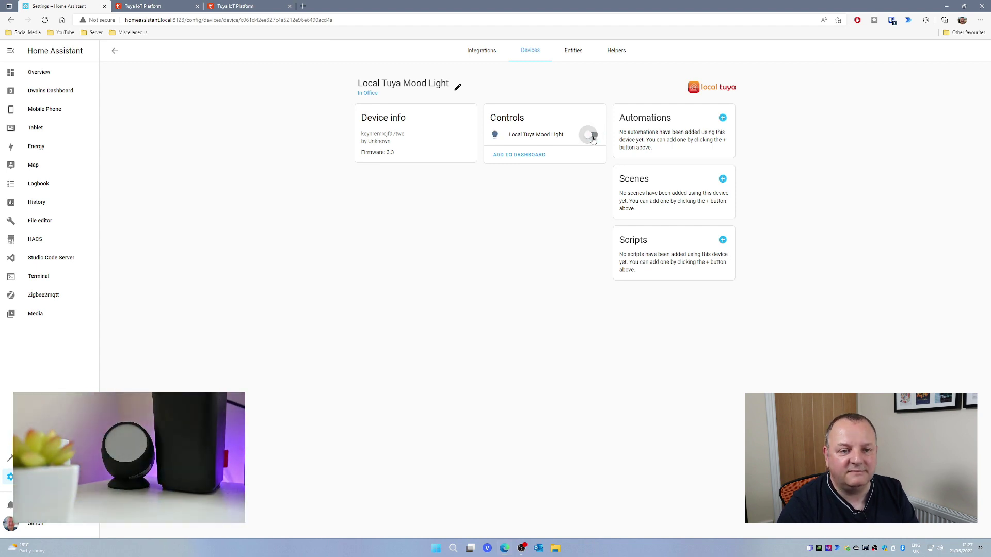